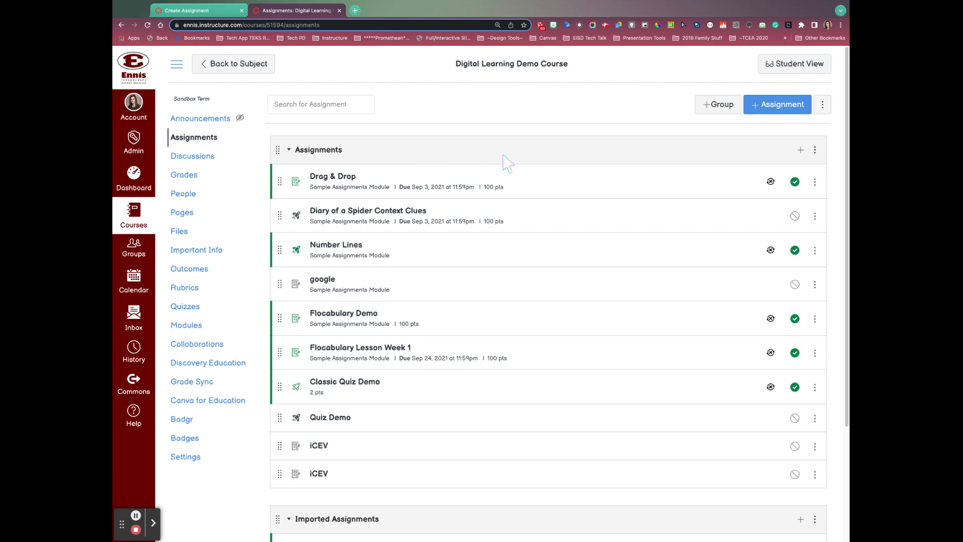
- Move Number Lines below Flocabulary Demo, and move Elements of the Staff - Building Your Own Musical Staff into the Assignments group above Classic Quiz Demo
scroll(517, 188, down, 1)
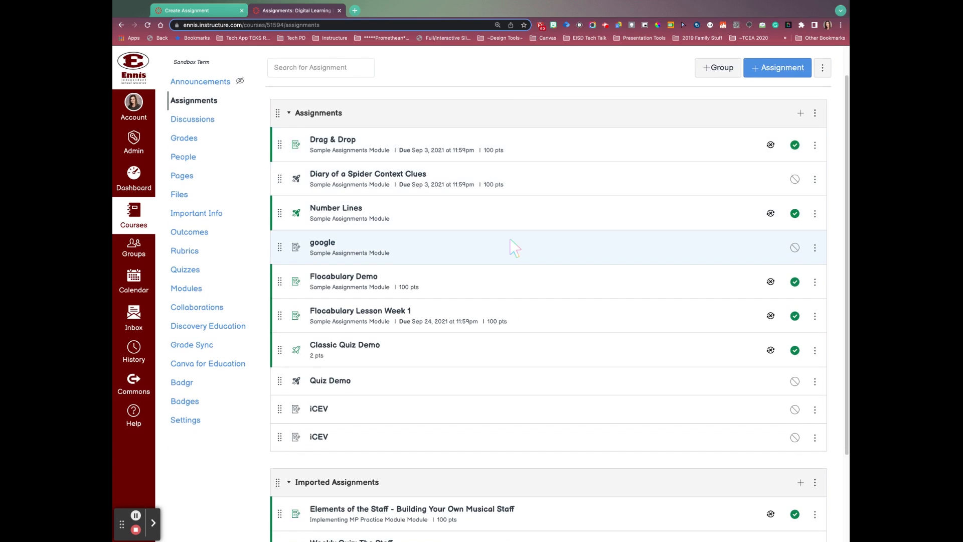
scroll(510, 239, down, 3)
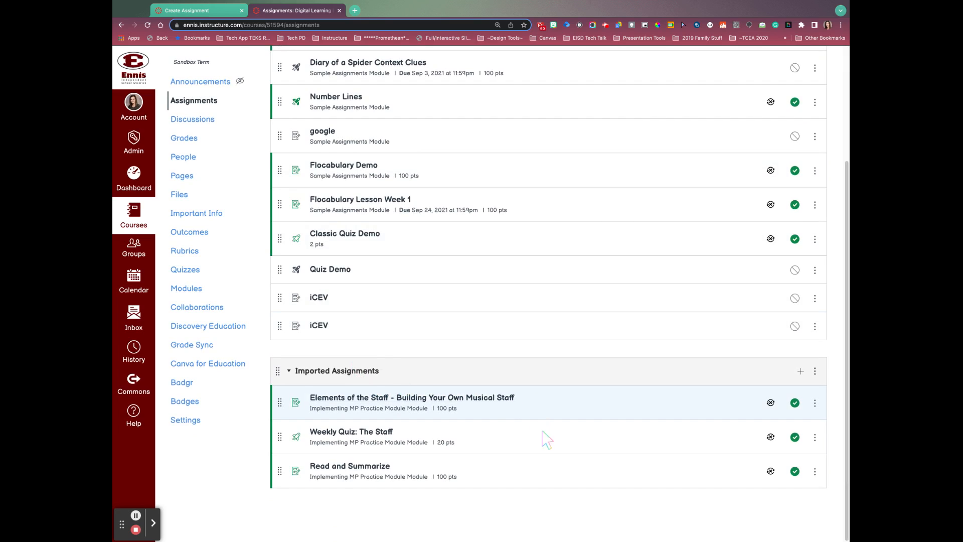
scroll(561, 458, up, 5)
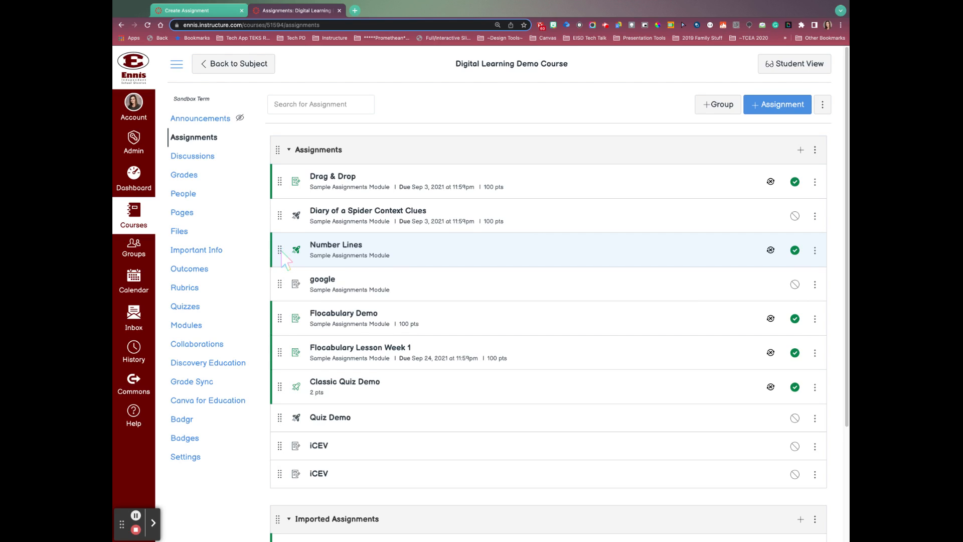
drag(280, 250, 280, 303)
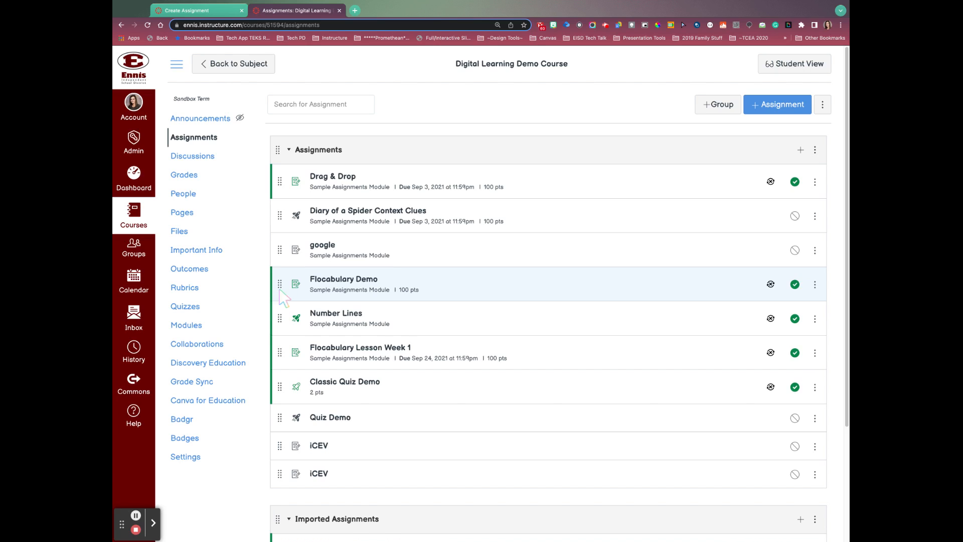
scroll(430, 286, down, 3)
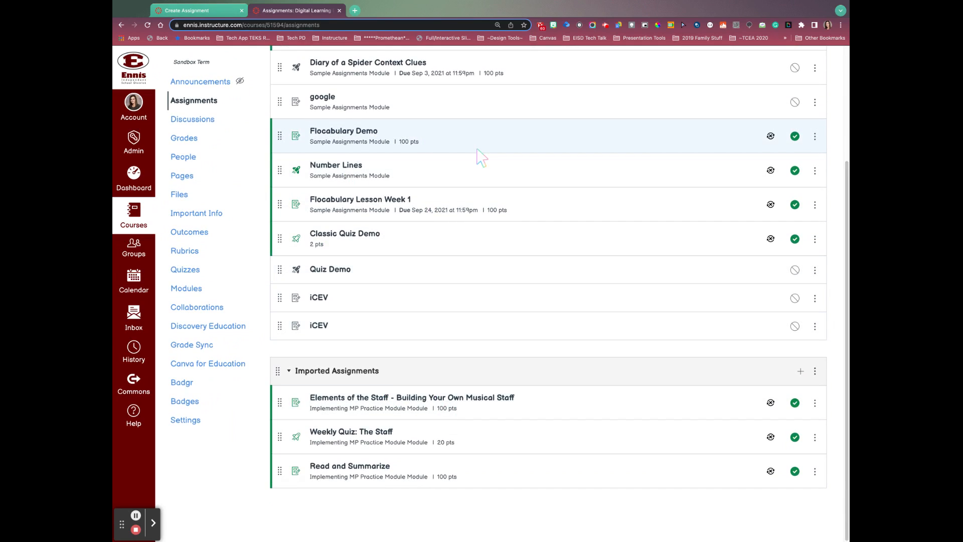
drag(282, 407, 281, 291)
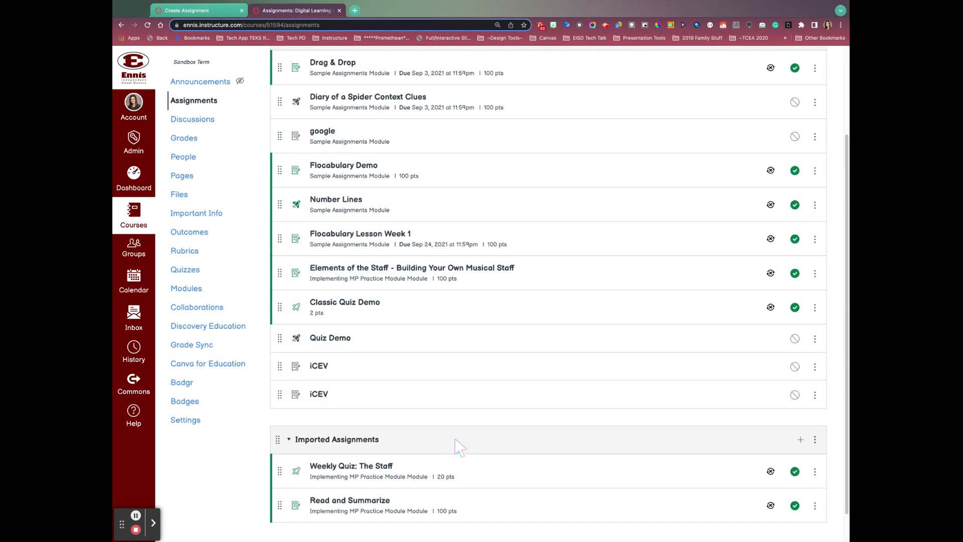
- Add a new assignment group named Daily Work and save it
scroll(455, 438, up, 3)
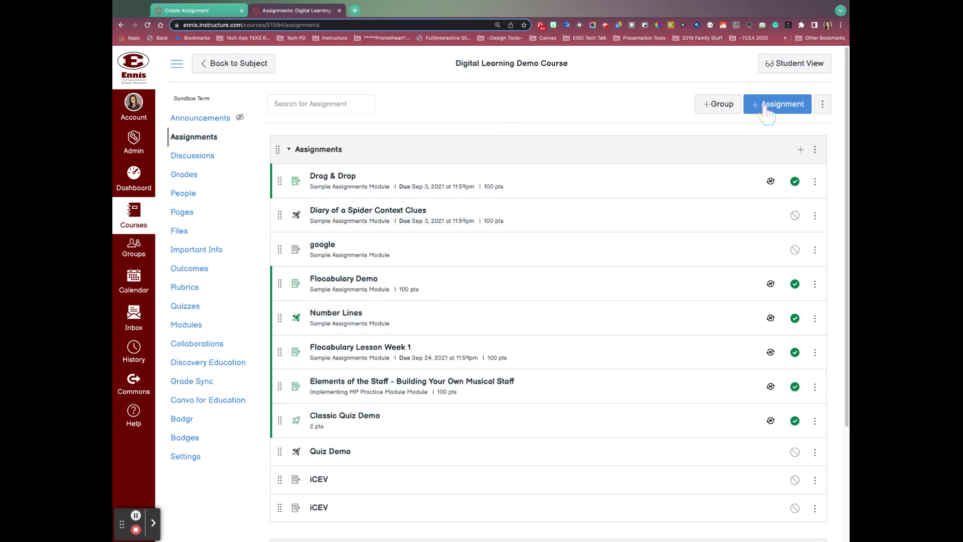
click(713, 106)
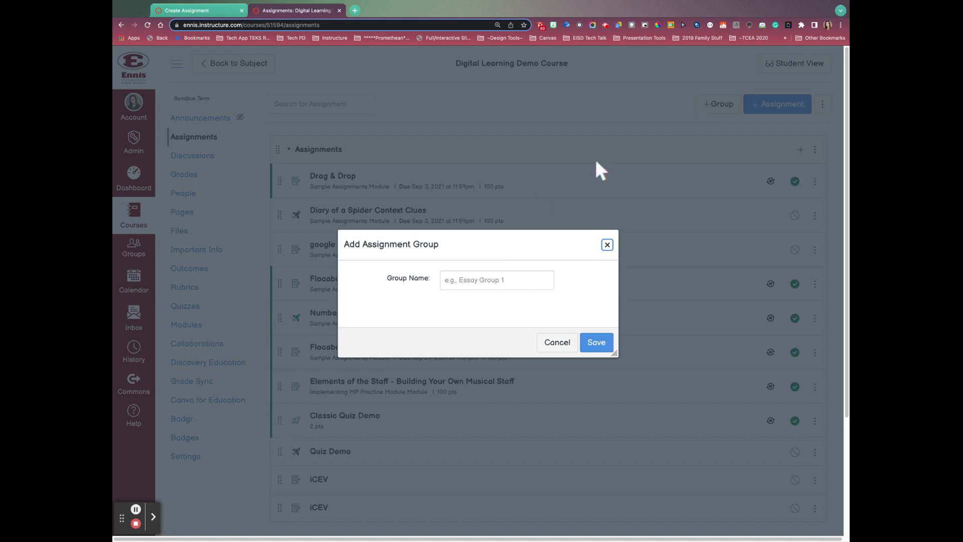
click(520, 285)
text(Daily Work)
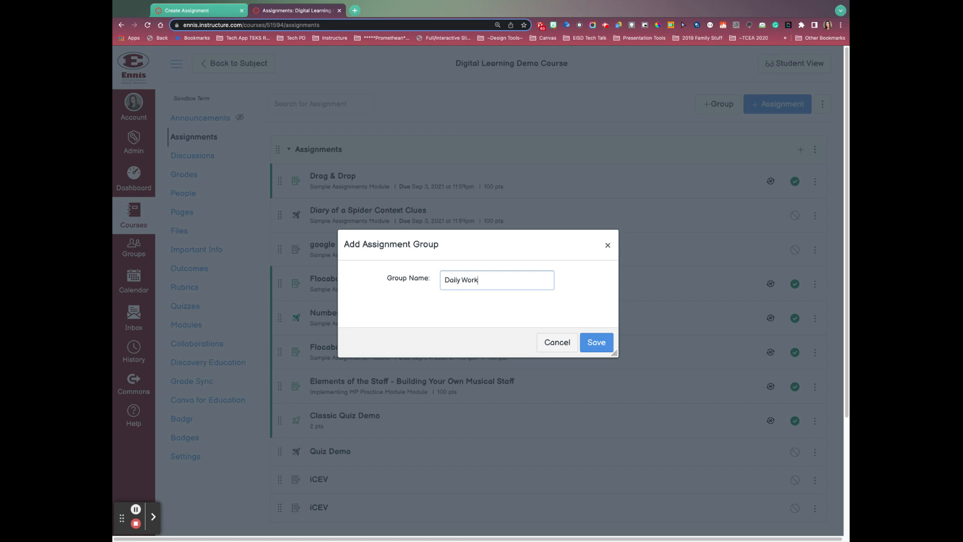
key(Return)
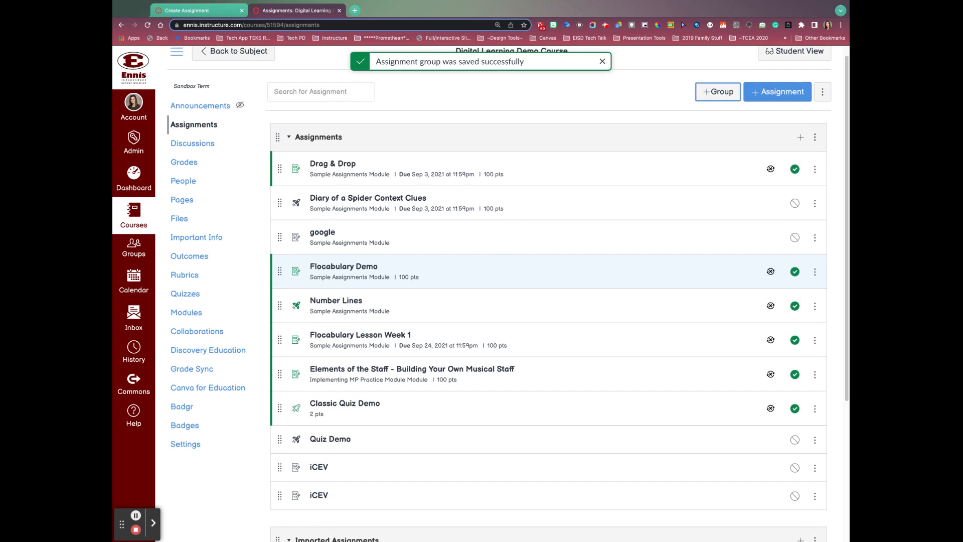
- Create another assignment group called Test Grades and save it
click(714, 101)
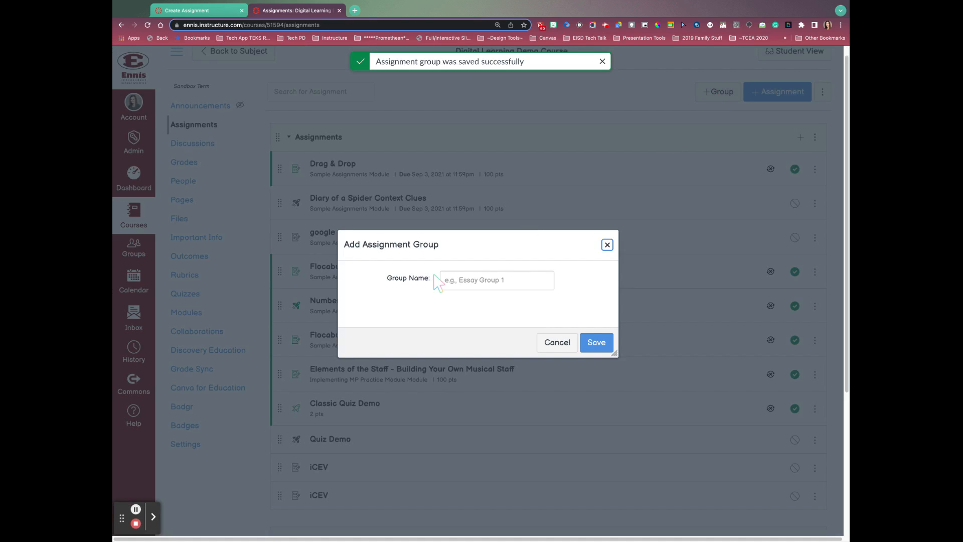
text(Test )
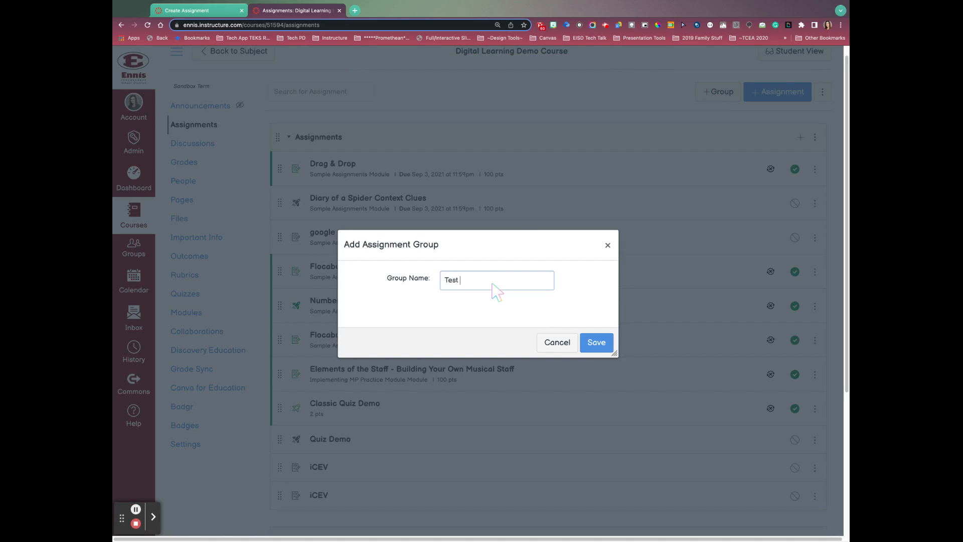
text(Grades)
click(596, 341)
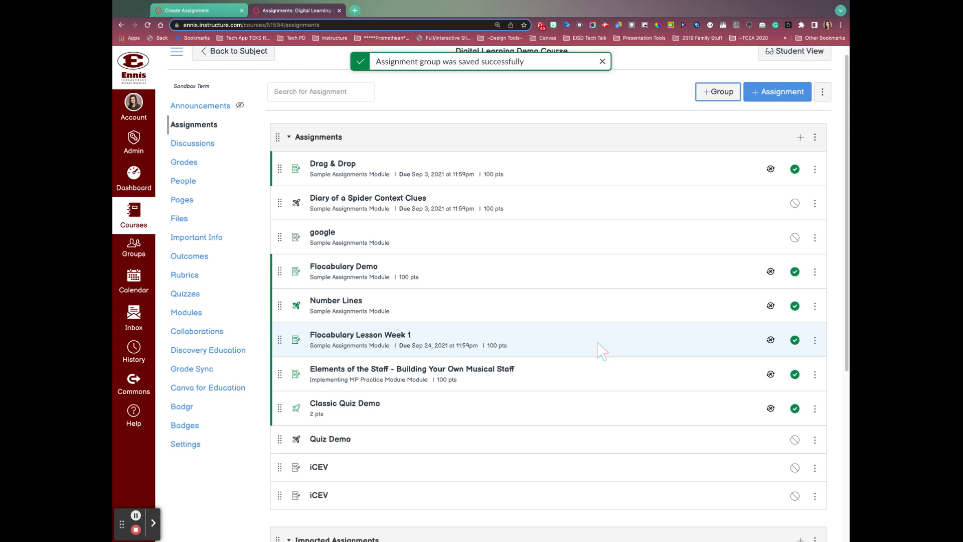
- Move the Daily Work group to the top of the assignments page and place the Test Grades group directly below it
scroll(592, 341, down, 5)
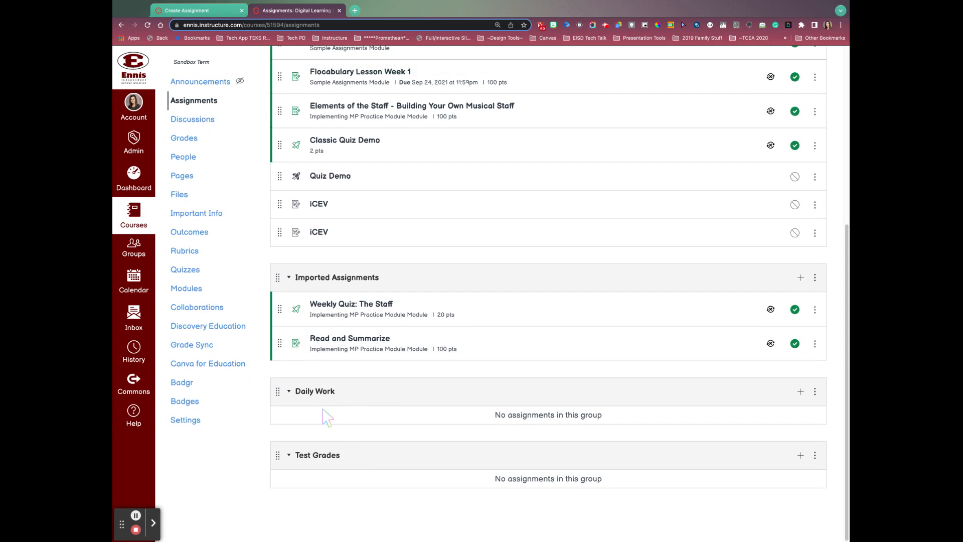
scroll(346, 403, up, 4)
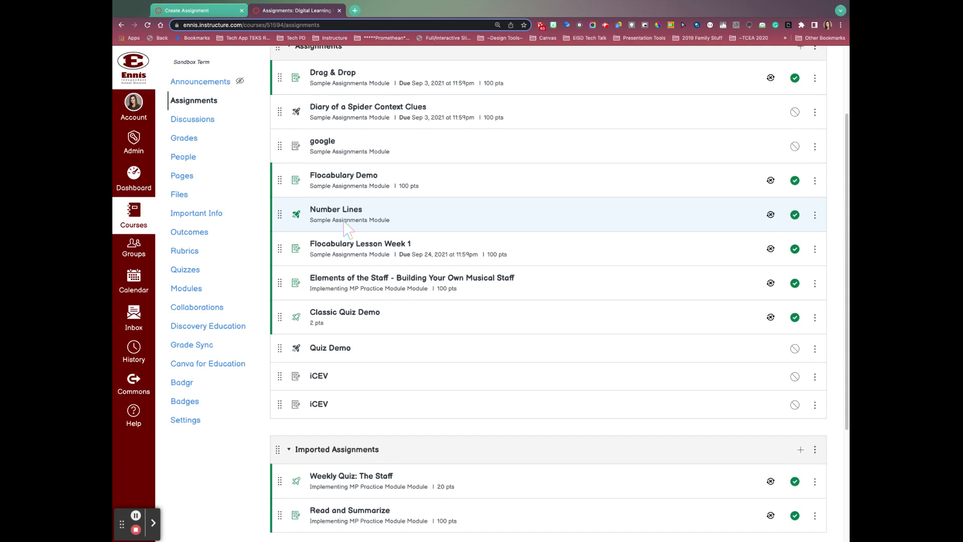
scroll(478, 262, up, 2)
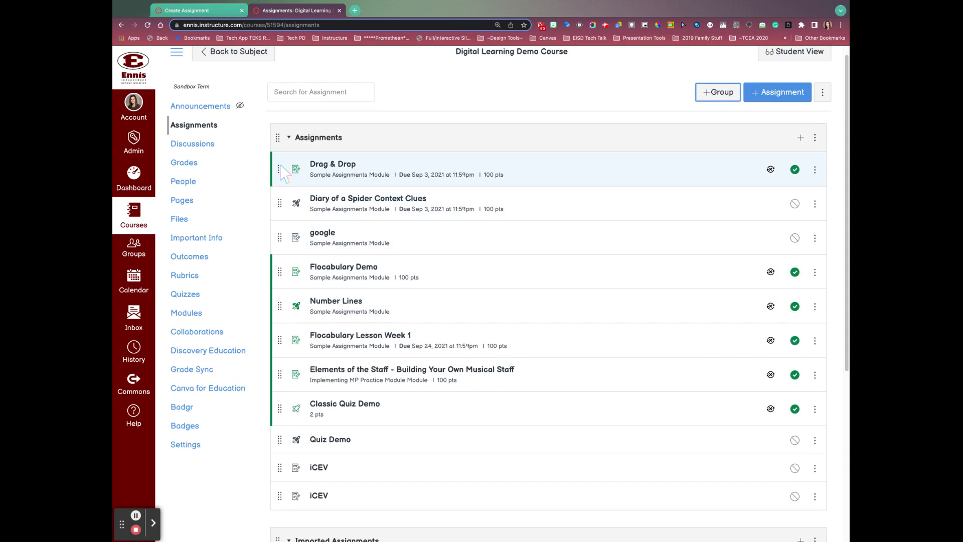
scroll(544, 411, down, 5)
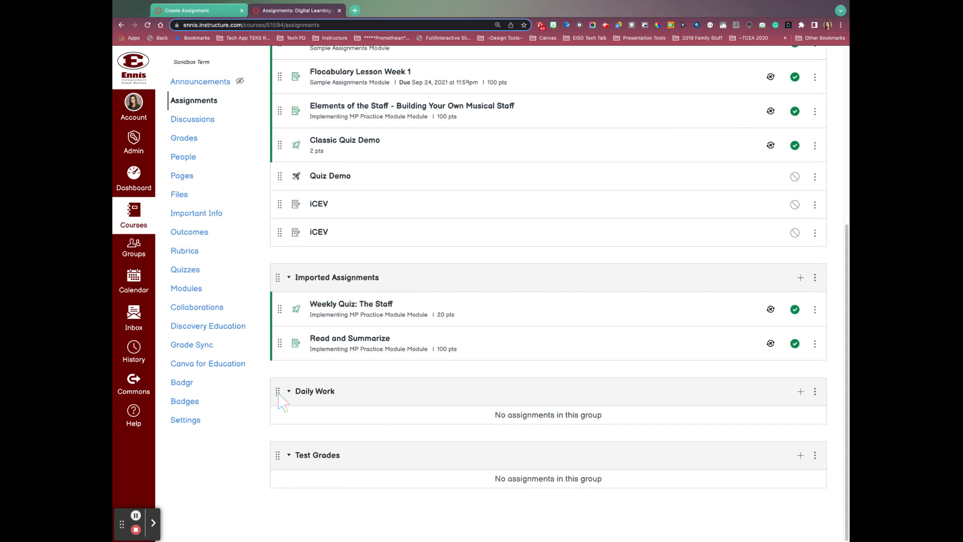
drag(279, 394, 277, 149)
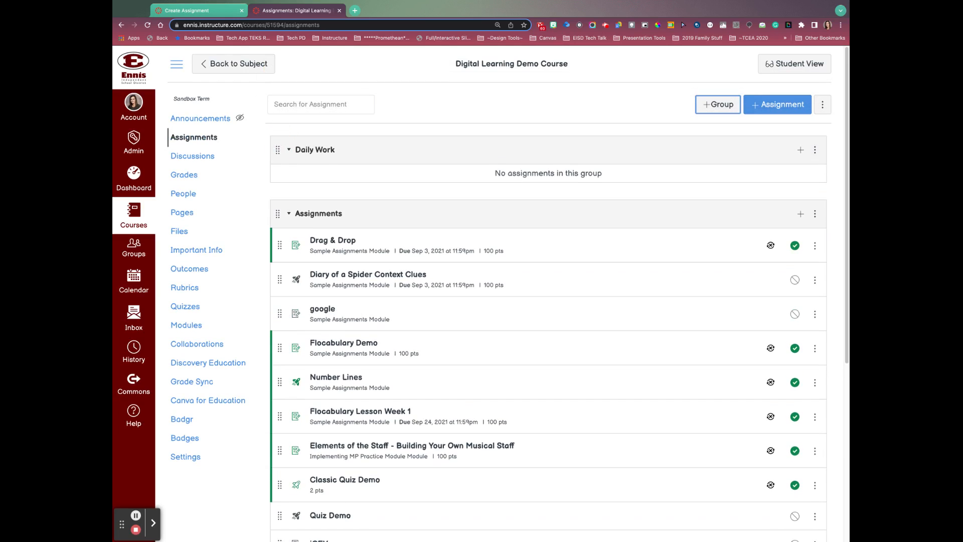
scroll(382, 176, down, 5)
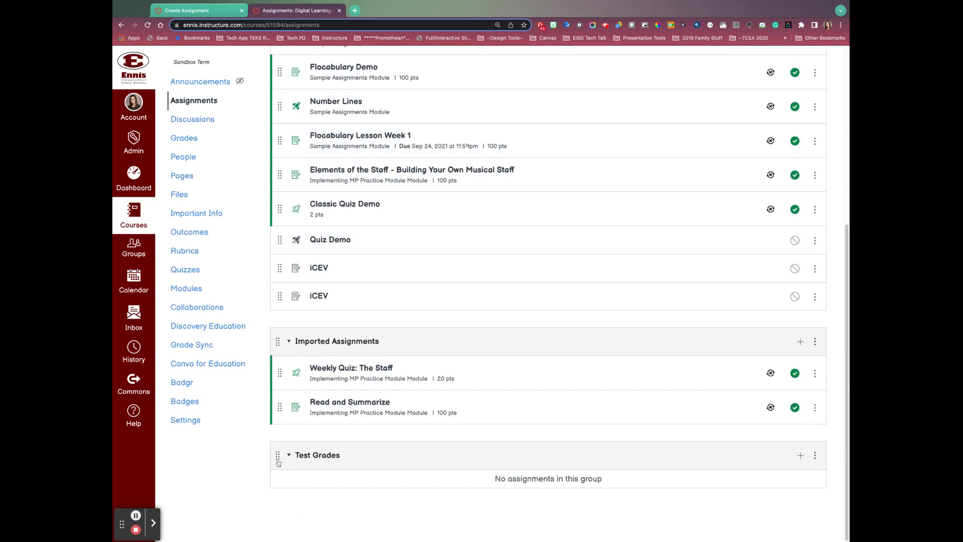
drag(278, 462, 277, 208)
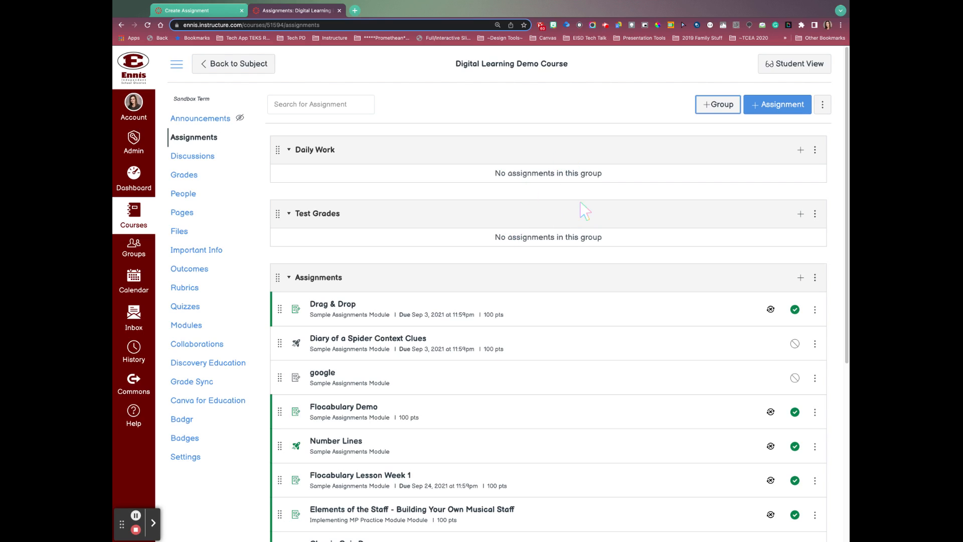
click(823, 104)
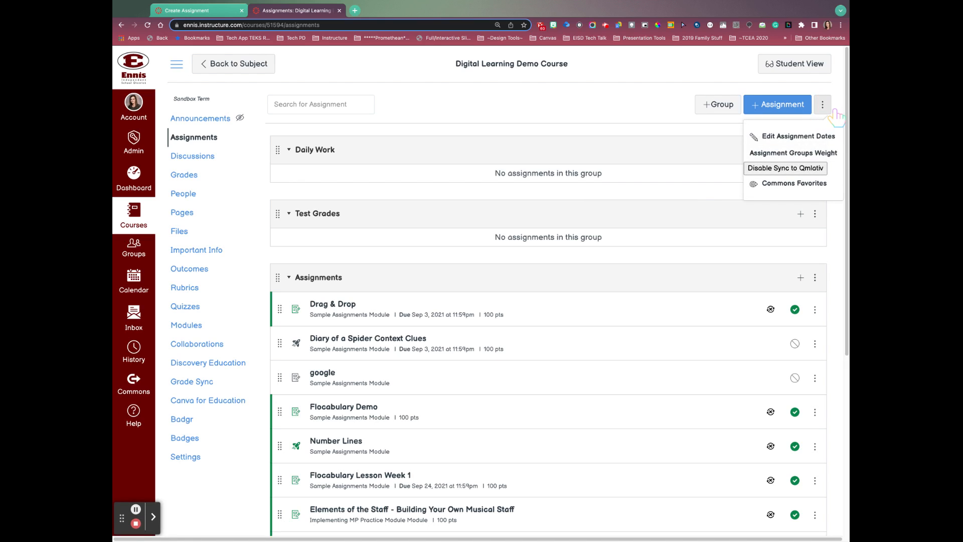
click(836, 152)
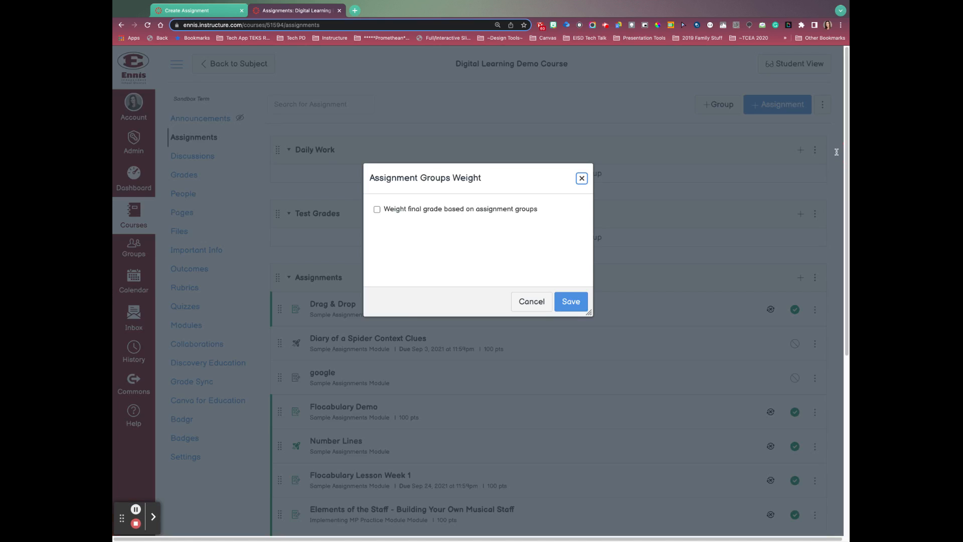
click(582, 178)
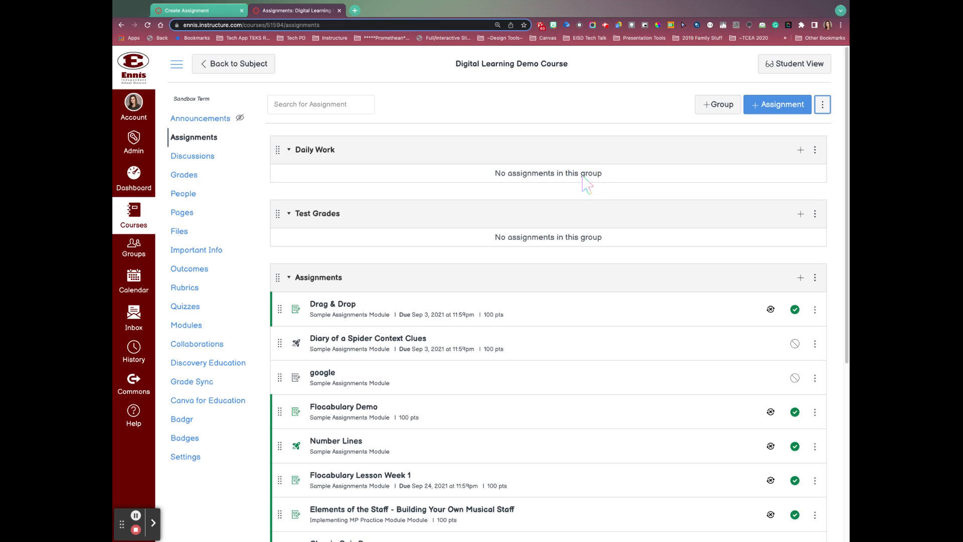
- Weight the final grade by assignment groups, with Daily Work at 60% and Test Grades at 40%, and save the weights
click(827, 105)
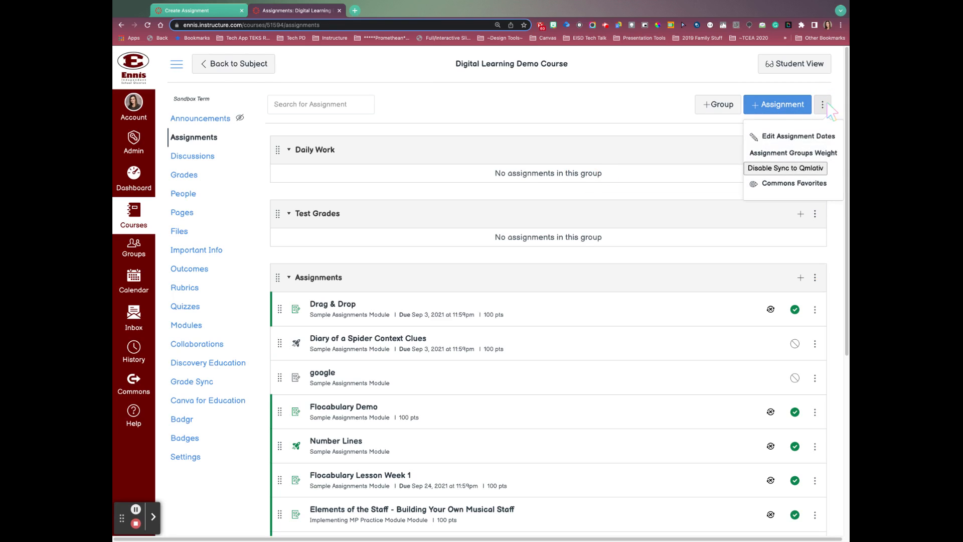
click(836, 154)
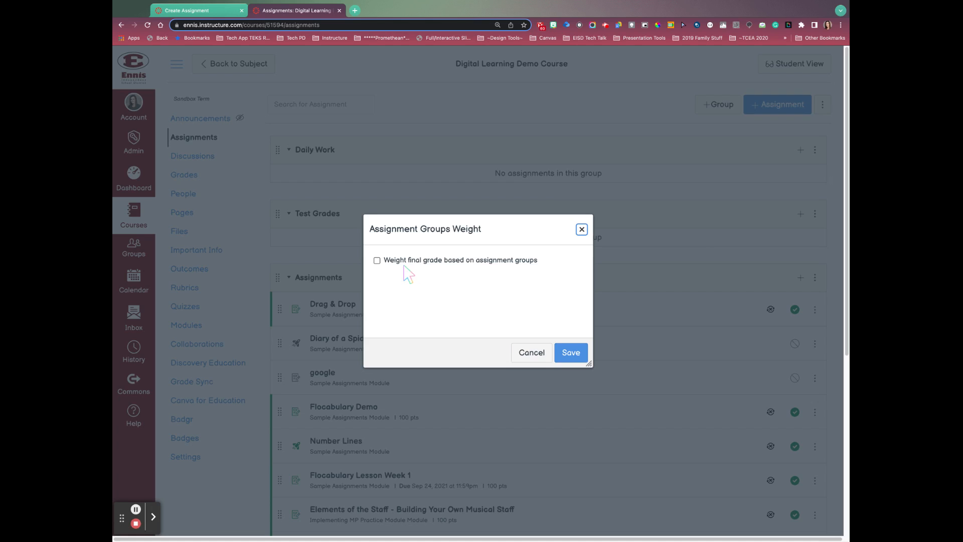
click(376, 260)
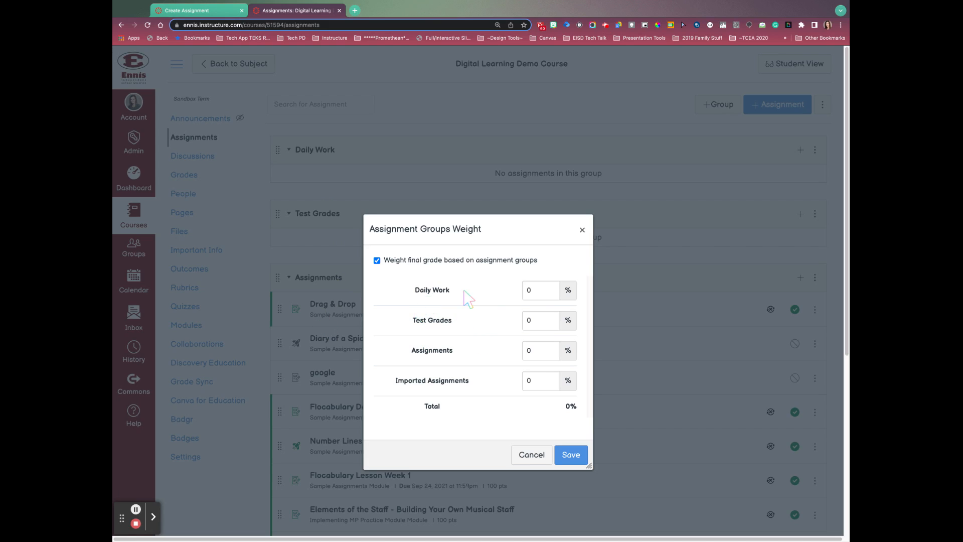
click(533, 295)
double_click(533, 292)
text(60)
double_click(527, 321)
text(40)
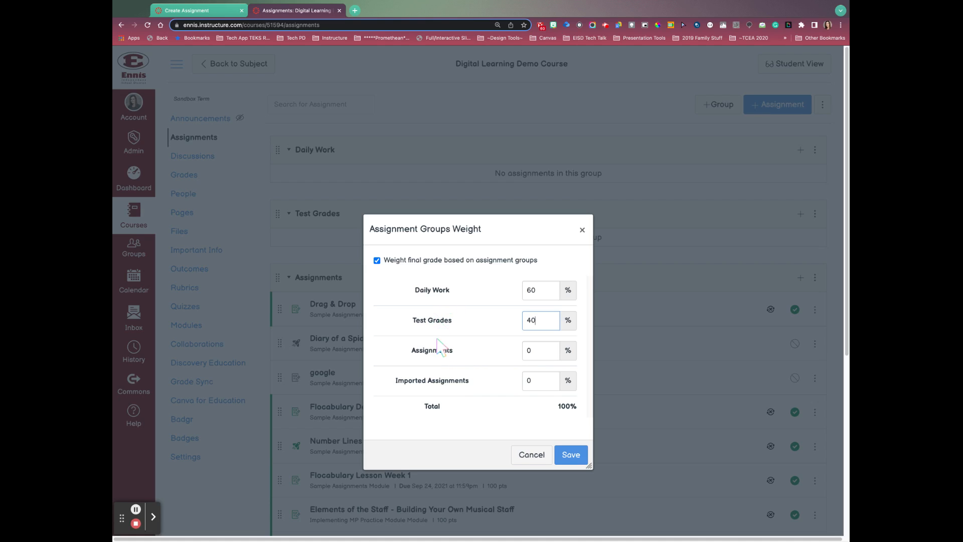
click(572, 455)
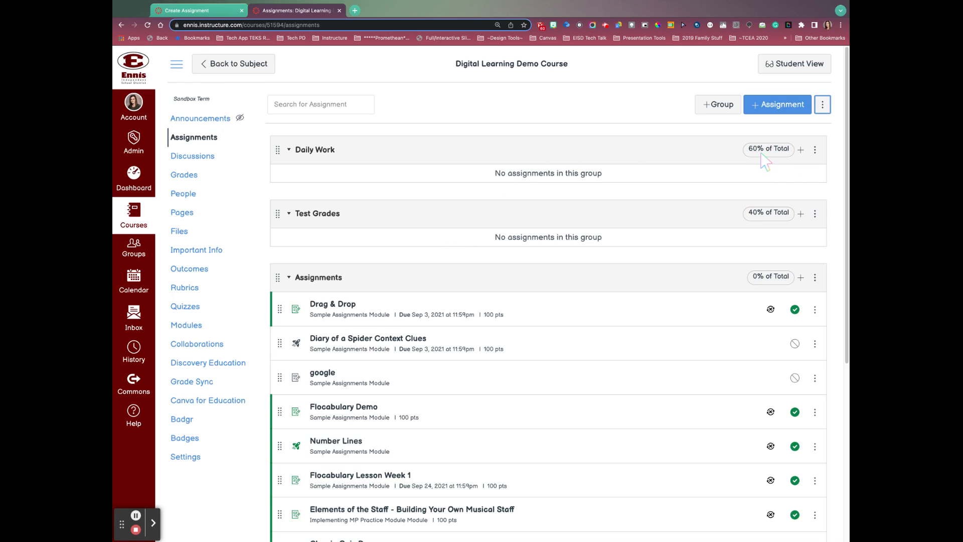
- Move the Drag & Drop assignment into the Daily Work group and the Number Lines quiz into the Test Grades group
scroll(761, 151, down, 1)
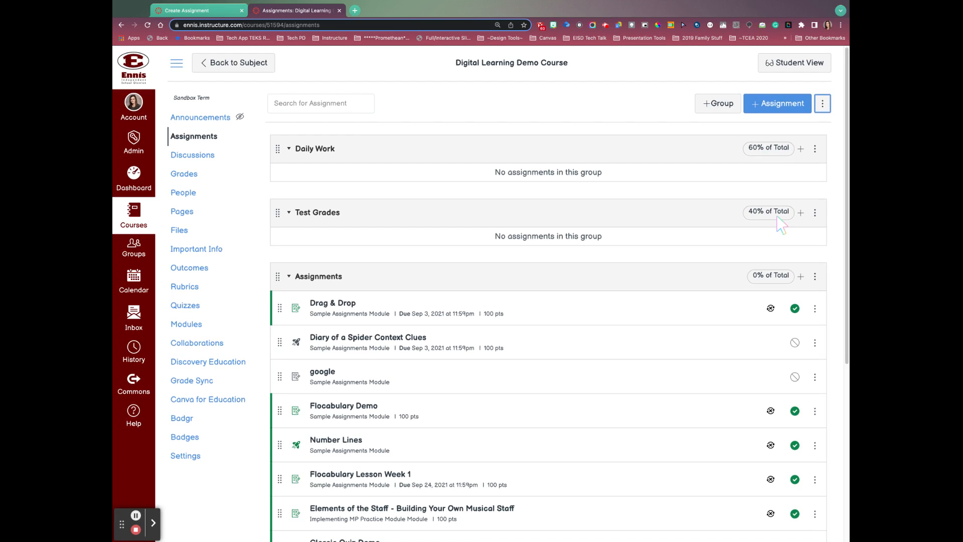
scroll(673, 286, down, 5)
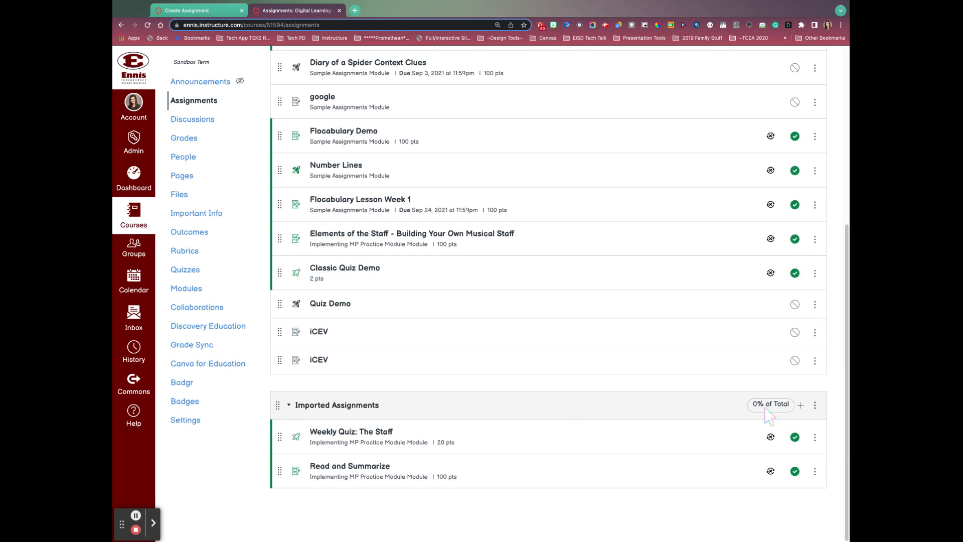
scroll(616, 329, up, 3)
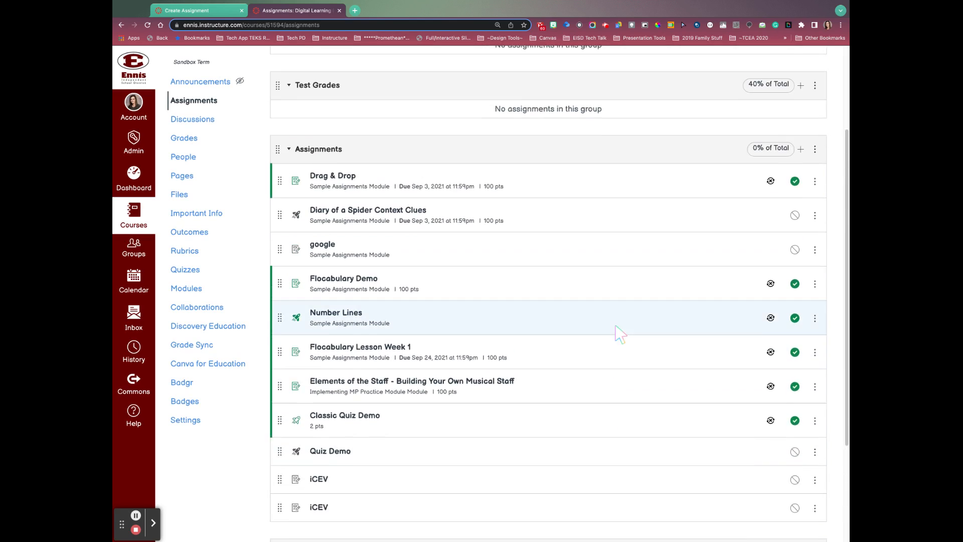
scroll(620, 333, up, 3)
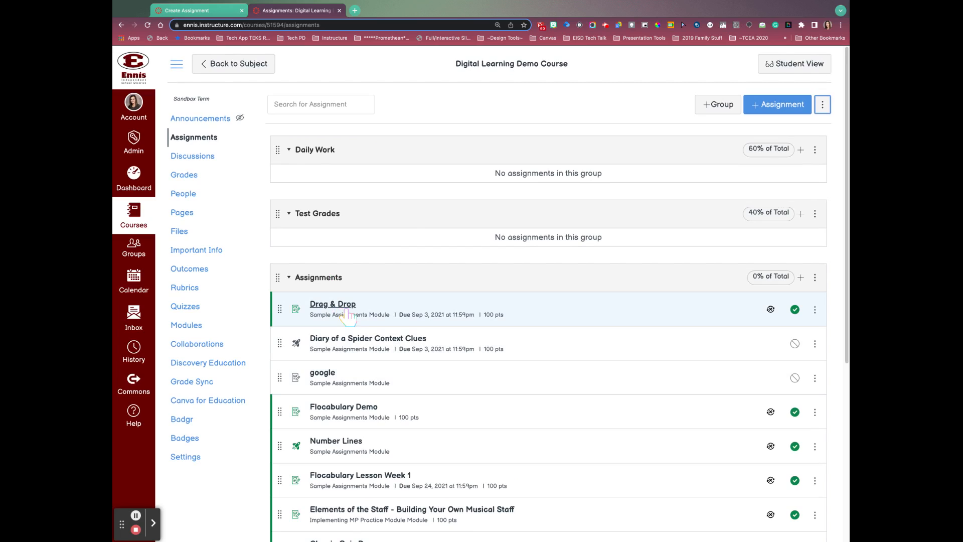
drag(280, 311, 280, 181)
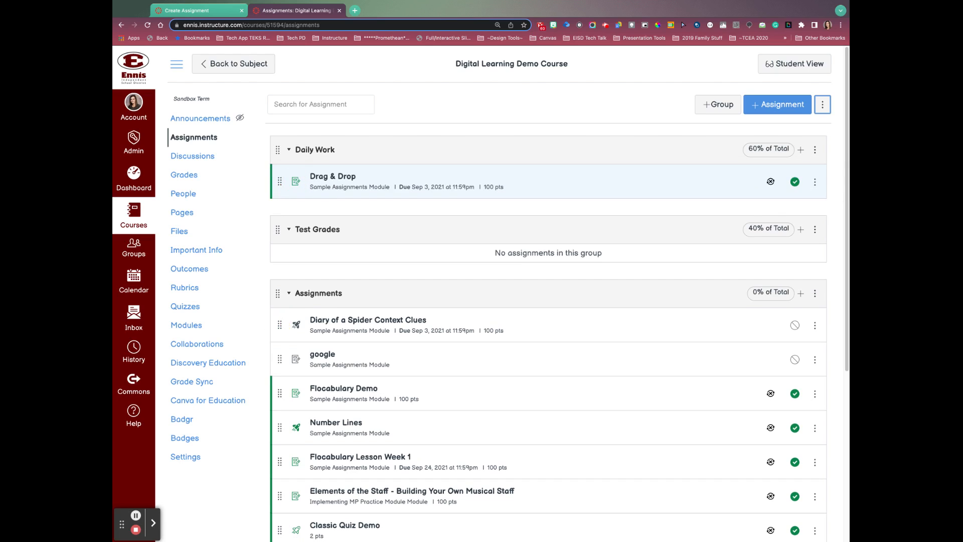
scroll(486, 361, down, 2)
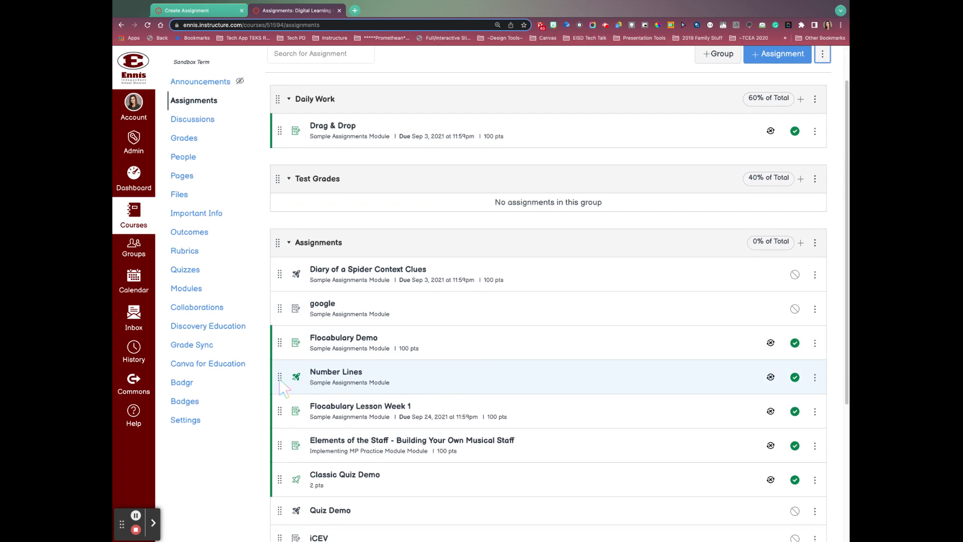
drag(280, 380, 296, 210)
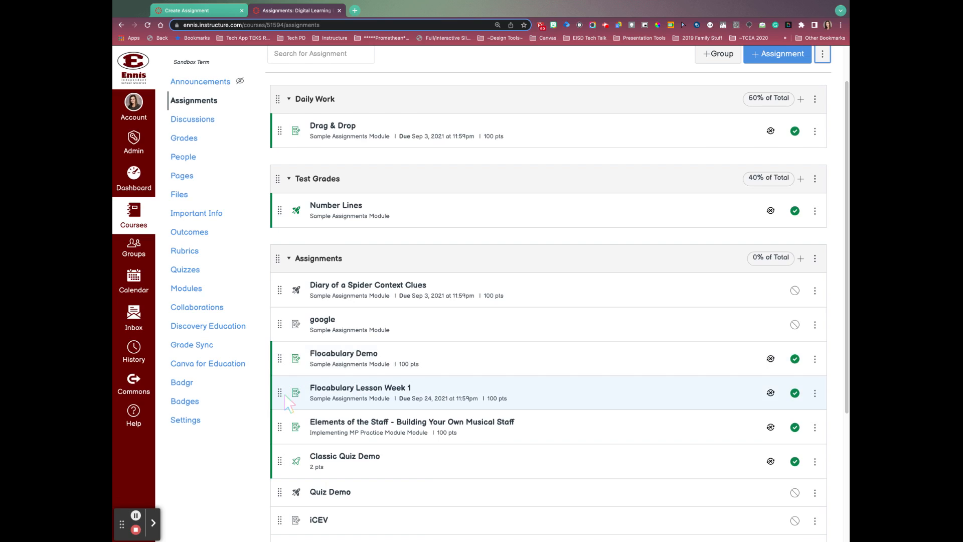
- Move the google assignment into the Daily Work group, above Drag & Drop
drag(284, 393, 295, 141)
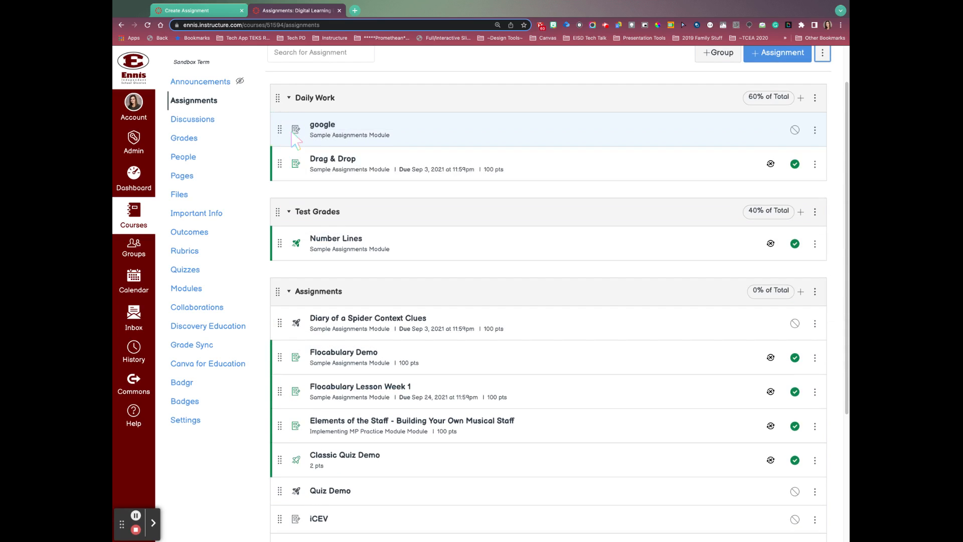
scroll(424, 296, up, 2)
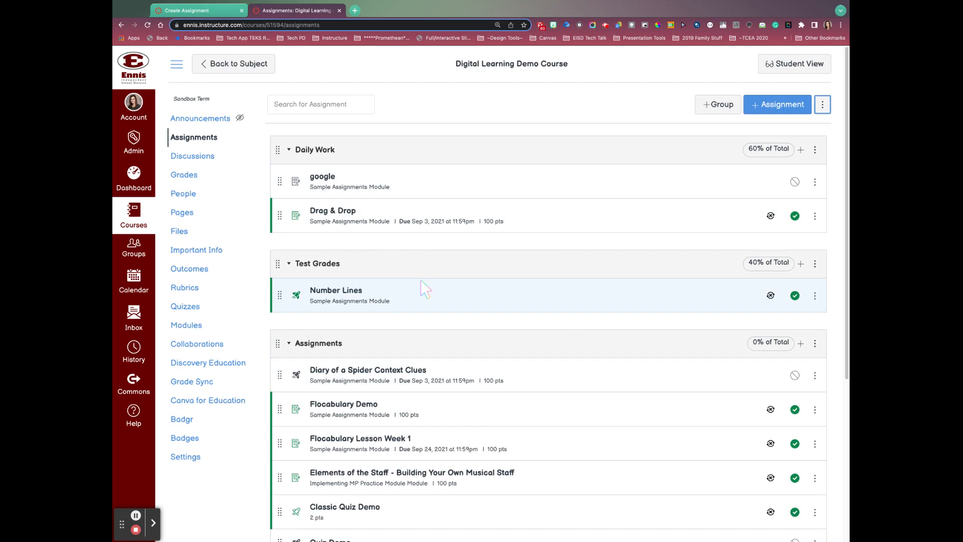
- Open the course gradebook and examine the assignment group total columns and the Assignments column's options
click(185, 181)
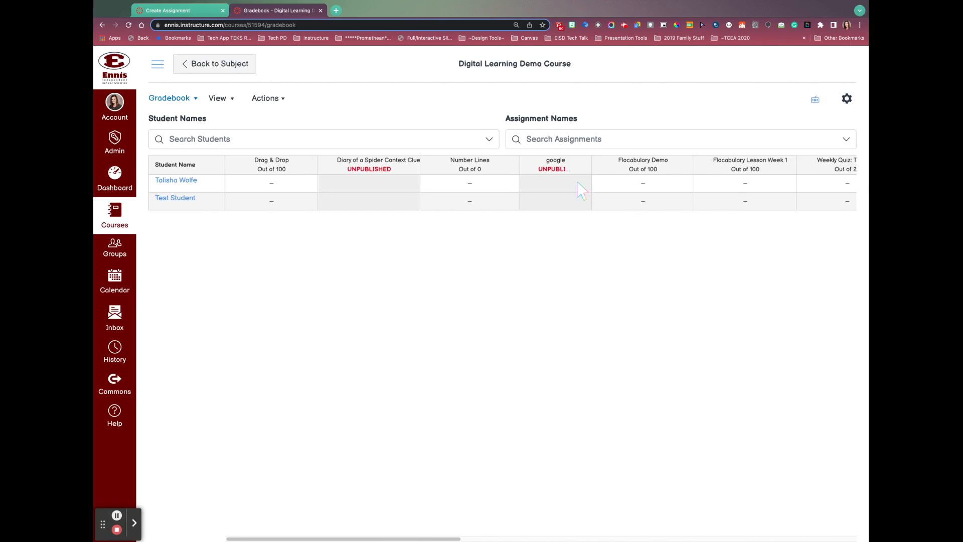
scroll(579, 188, right, 3)
scroll(581, 189, right, 10)
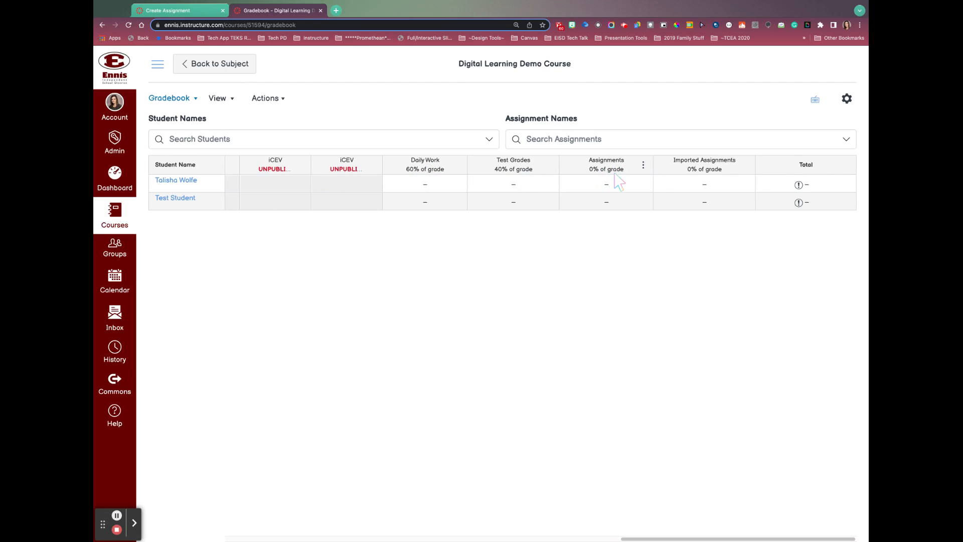
click(643, 165)
click(580, 189)
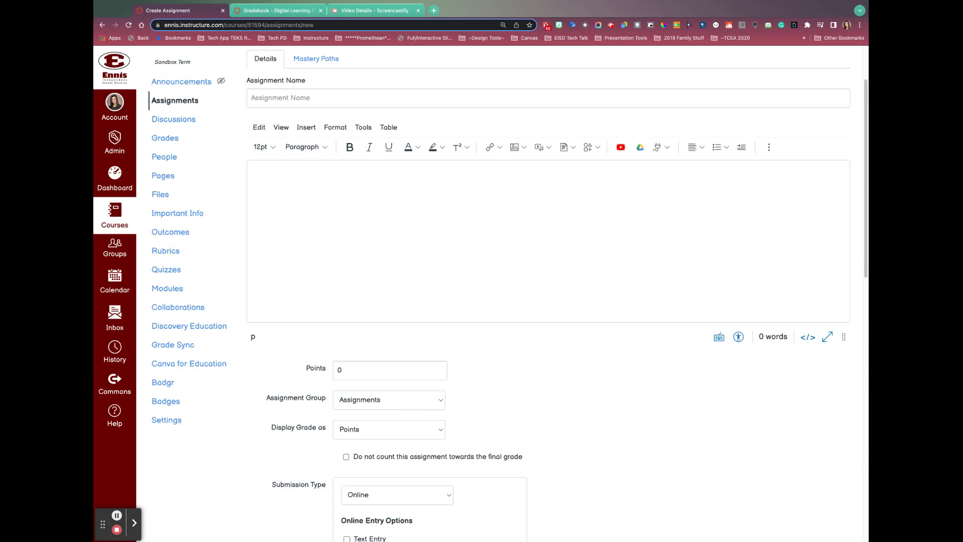
- Review the points setting and the available assignment groups on the new assignment form
scroll(570, 422, down, 1)
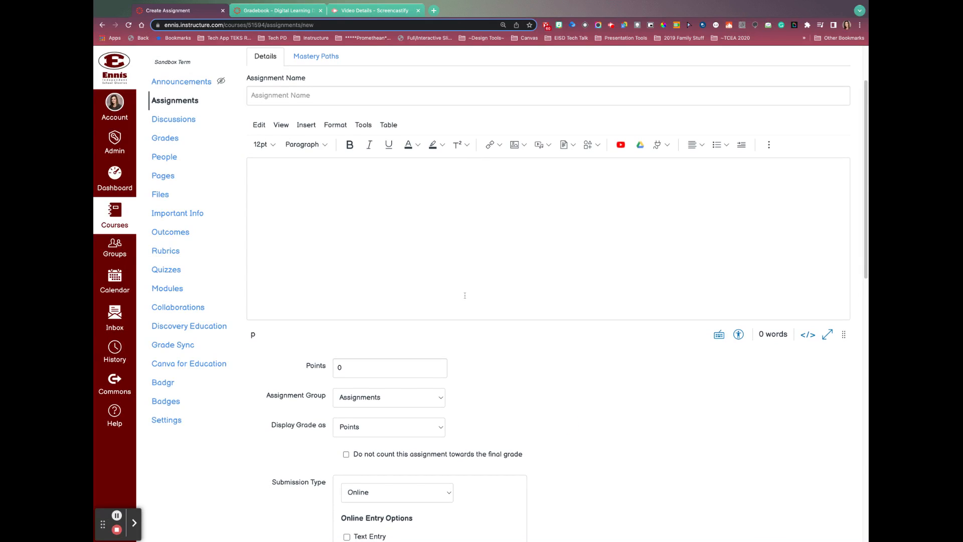
scroll(631, 392, down, 5)
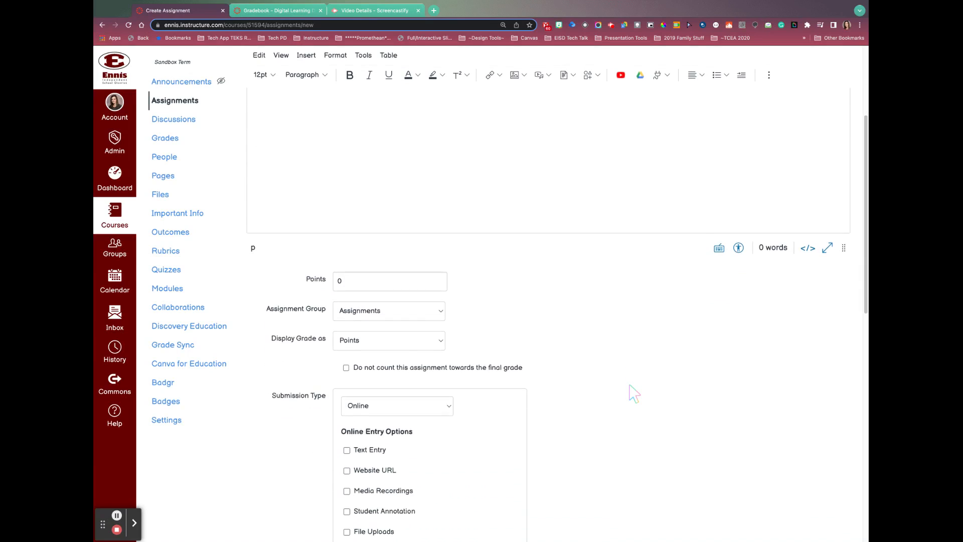
scroll(631, 392, down, 3)
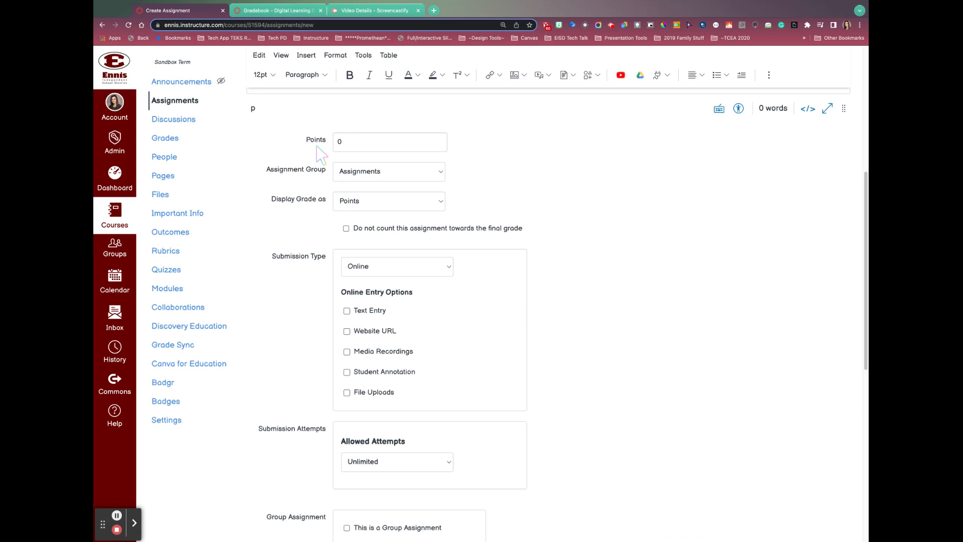
click(359, 146)
scroll(353, 140, up, 1)
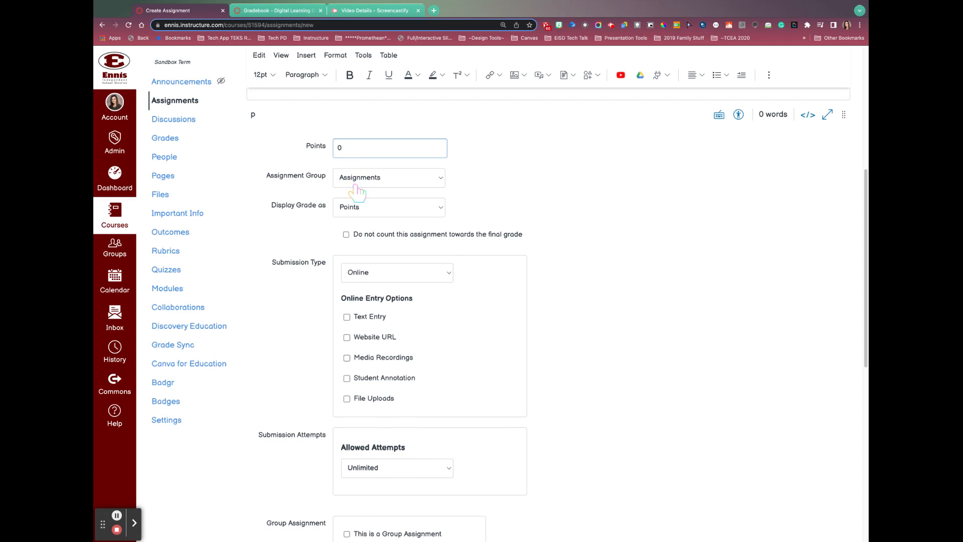
click(442, 181)
click(389, 177)
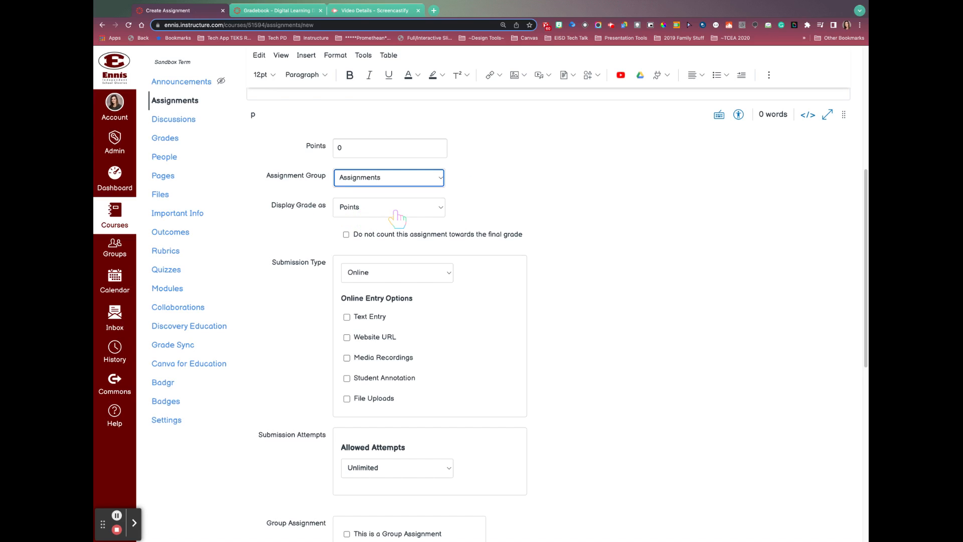
- Set the new assignment's grade display to Percentage
click(442, 207)
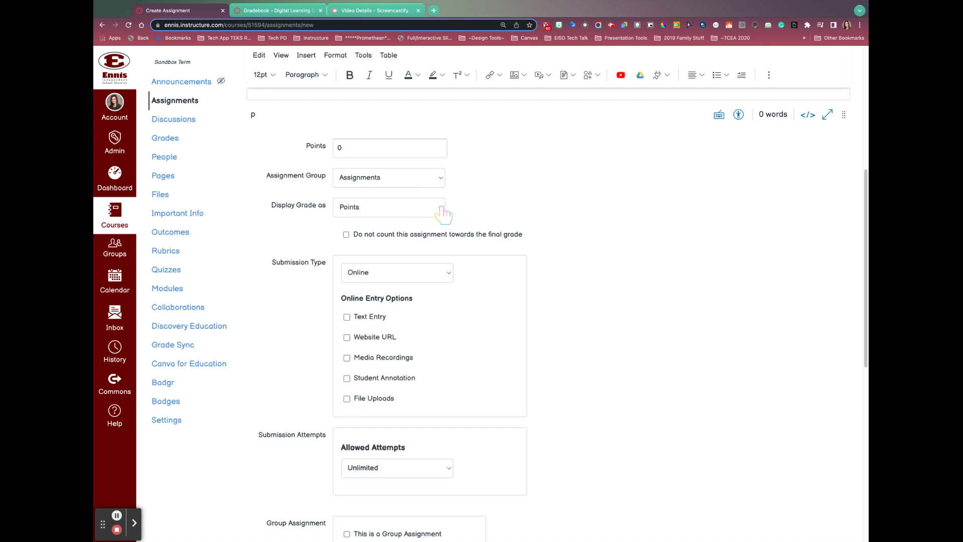
click(432, 193)
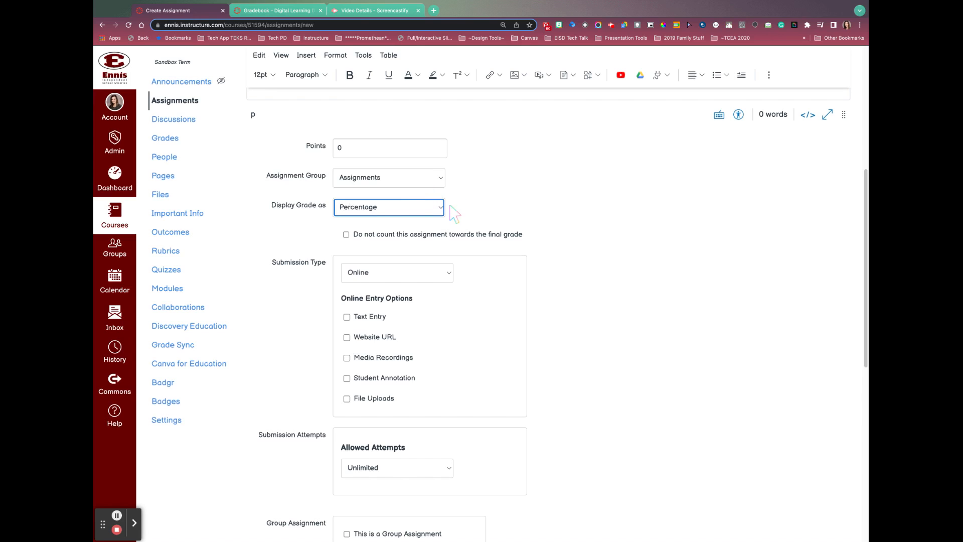
click(441, 207)
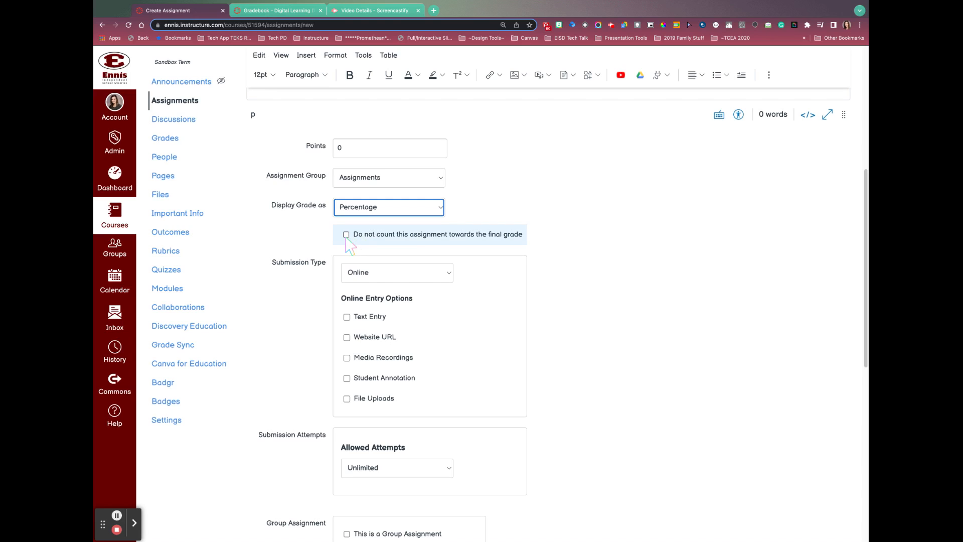
- Review the submission type choices for the new assignment, keeping Online selected
scroll(307, 295, down, 2)
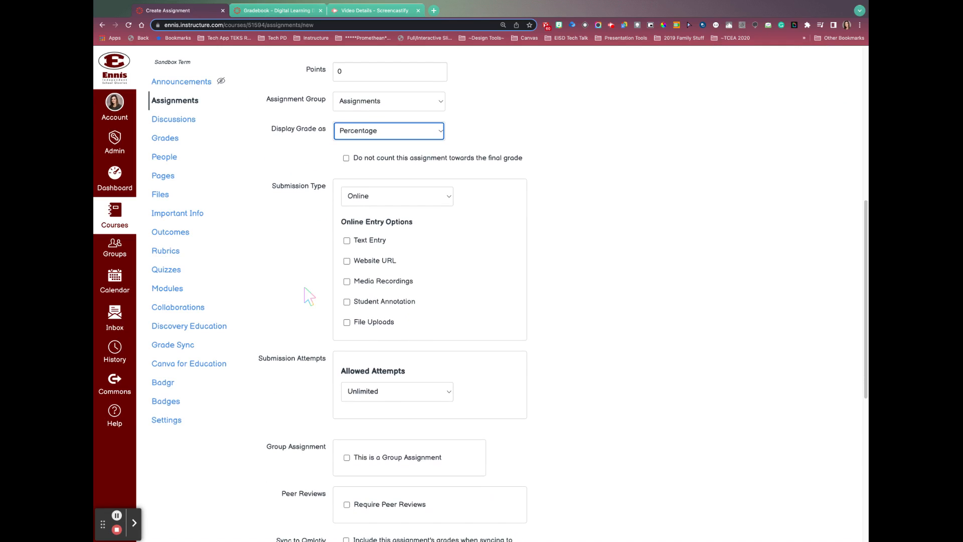
click(451, 200)
click(460, 207)
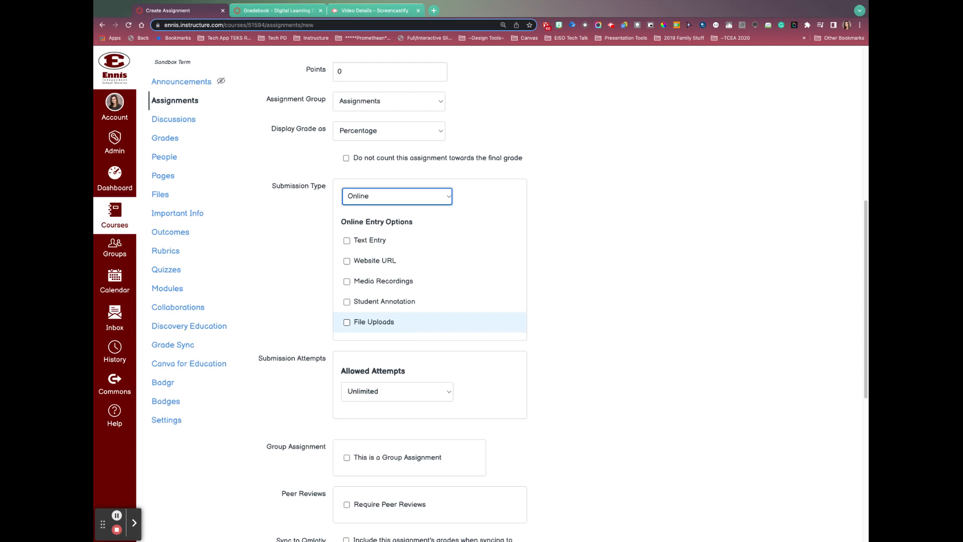
- Switch the allowed submission attempts to Limited and back to Unlimited
scroll(581, 359, down, 4)
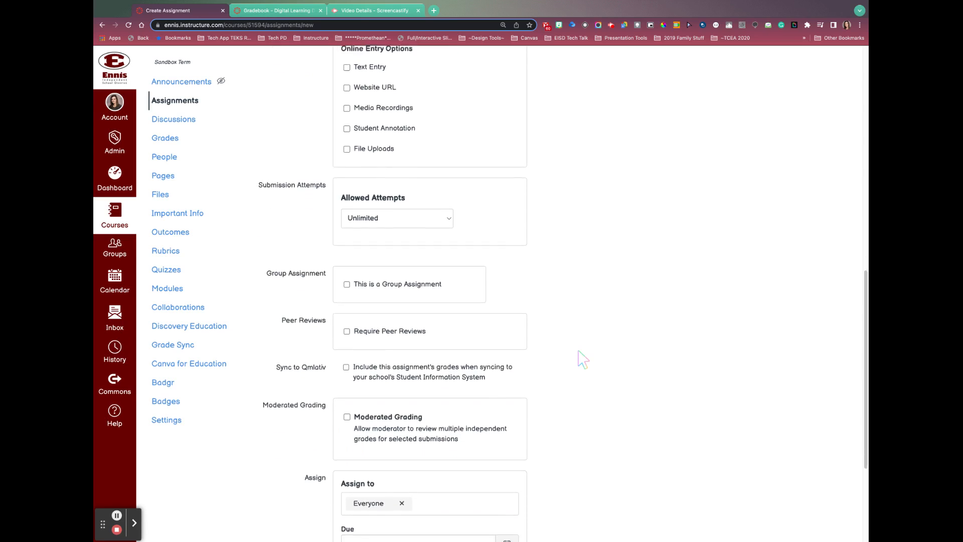
scroll(587, 351, down, 1)
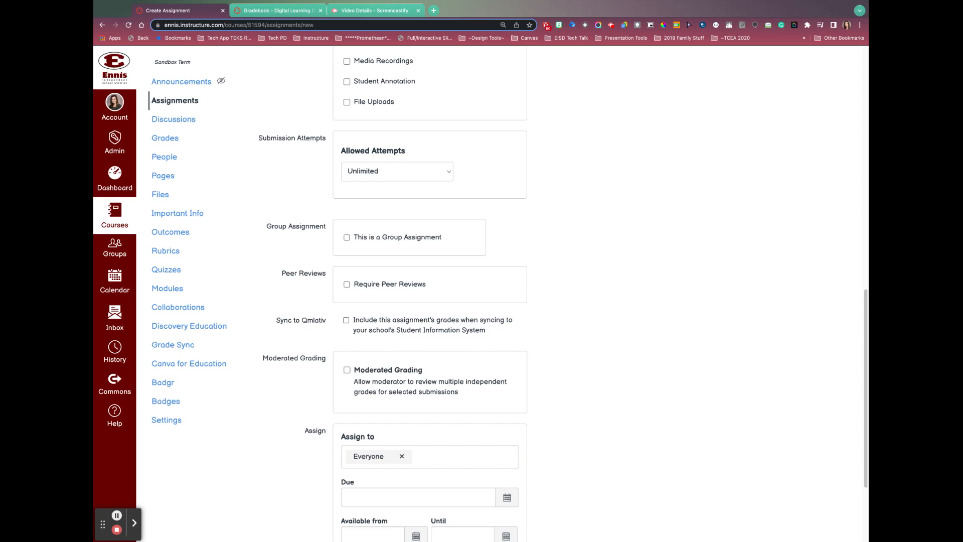
click(450, 173)
click(415, 188)
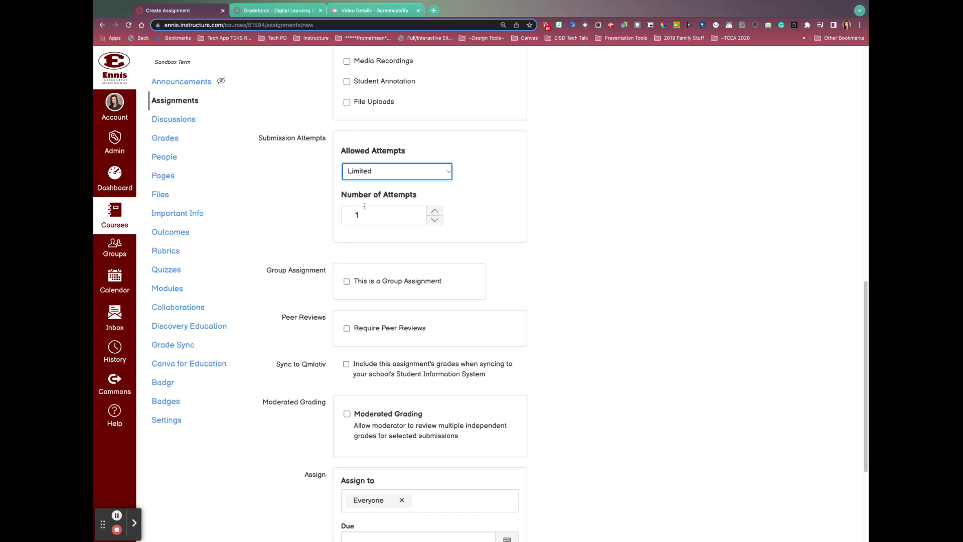
click(449, 172)
click(448, 163)
- Examine the due date calendar and the Assign to choices without changing the assignment's dates or recipients
scroll(544, 219, down, 5)
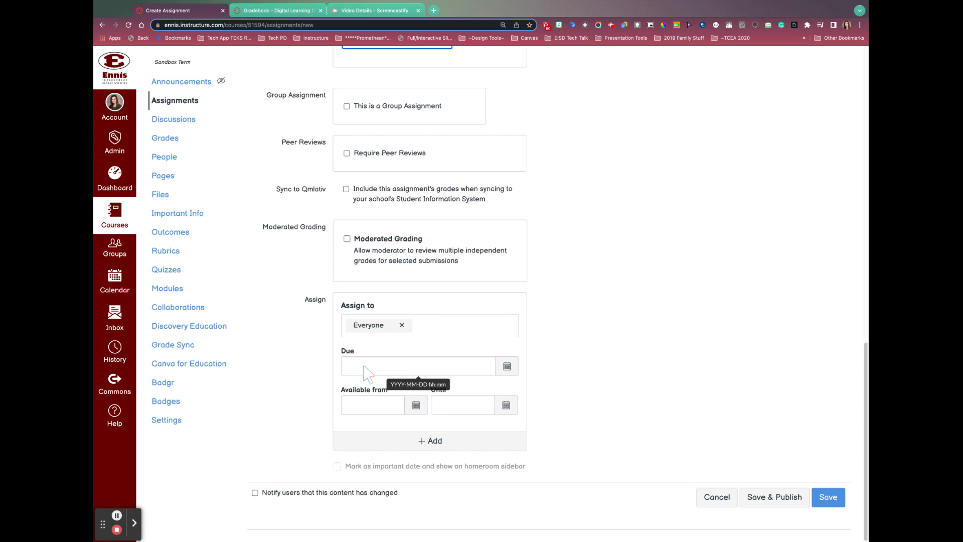
click(508, 368)
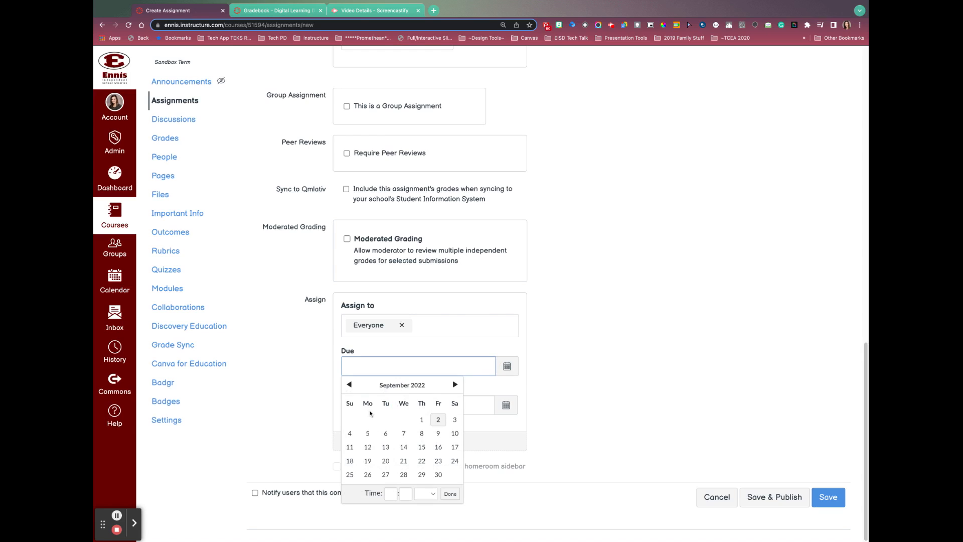
click(656, 383)
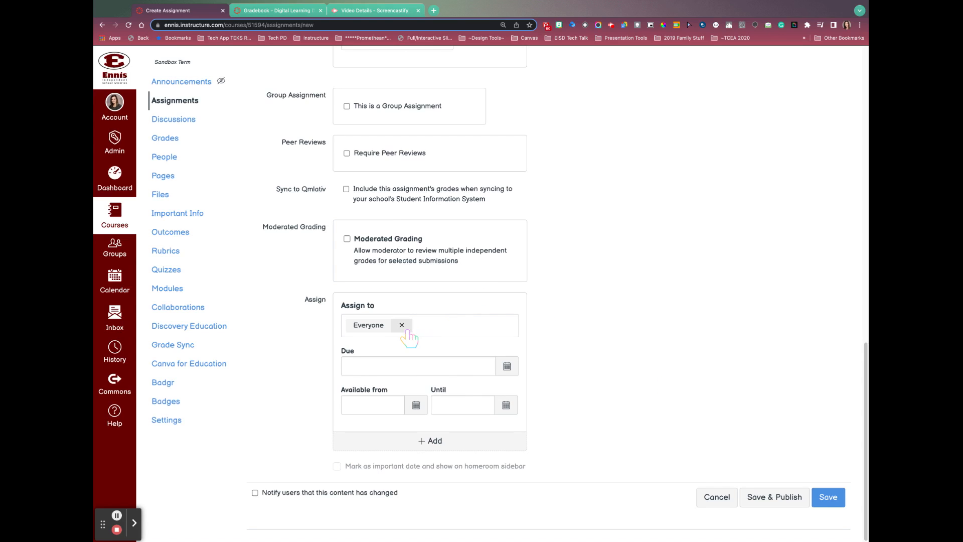
click(450, 330)
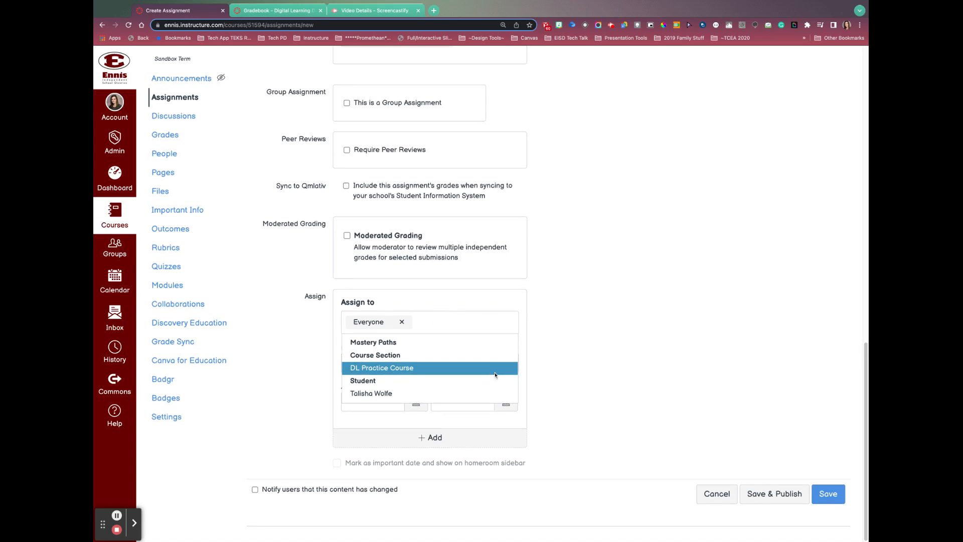
click(602, 338)
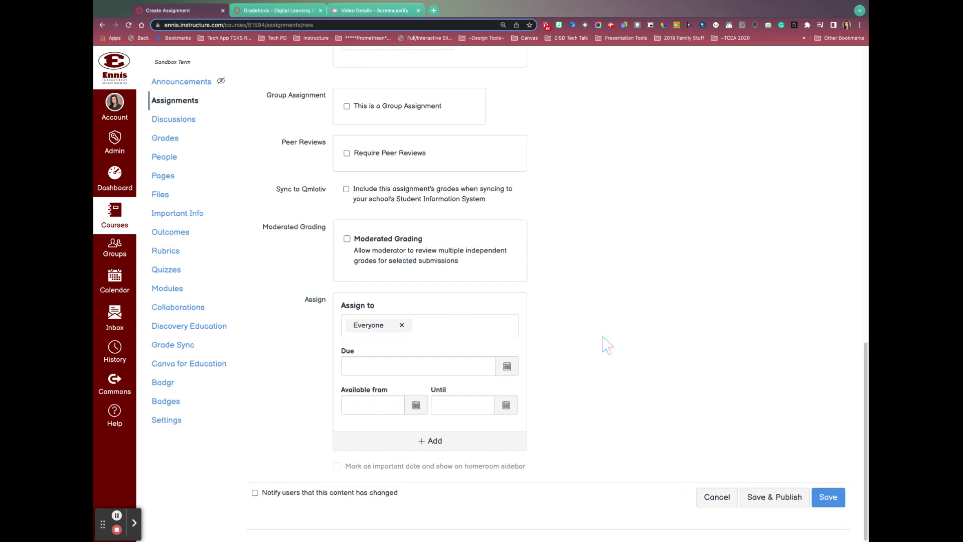